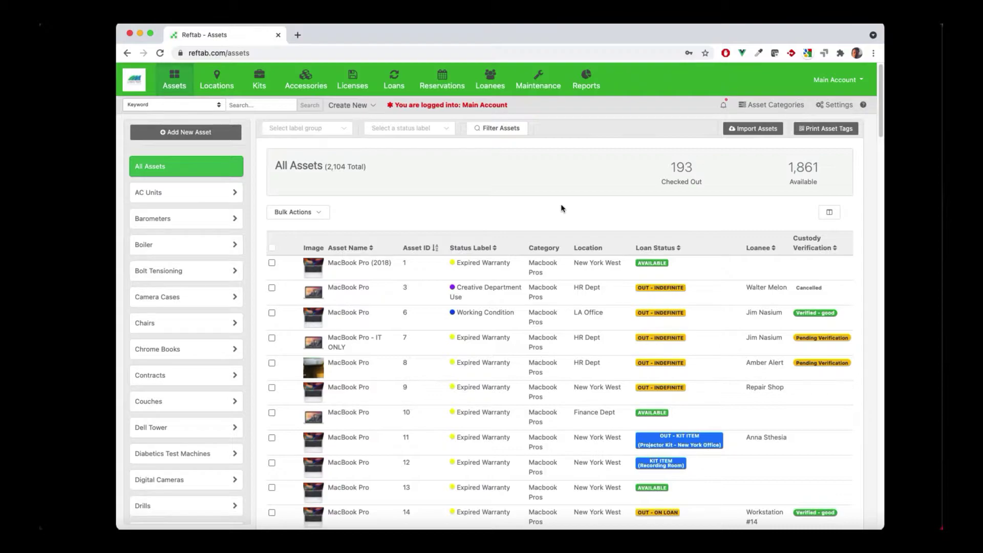
- Browse the AC Units, Camera Cases and Chrome Books categories, then filter to Macbook Pros
{"action": "scroll", "coordinate": [213, 258], "scroll_direction": "down", "scroll_amount": 2}
{"action": "scroll", "coordinate": [213, 259], "scroll_direction": "up", "scroll_amount": 2}
{"action": "scroll", "coordinate": [214, 264], "scroll_direction": "down", "scroll_amount": 2}
{"action": "scroll", "coordinate": [214, 264], "scroll_direction": "up", "scroll_amount": 2}
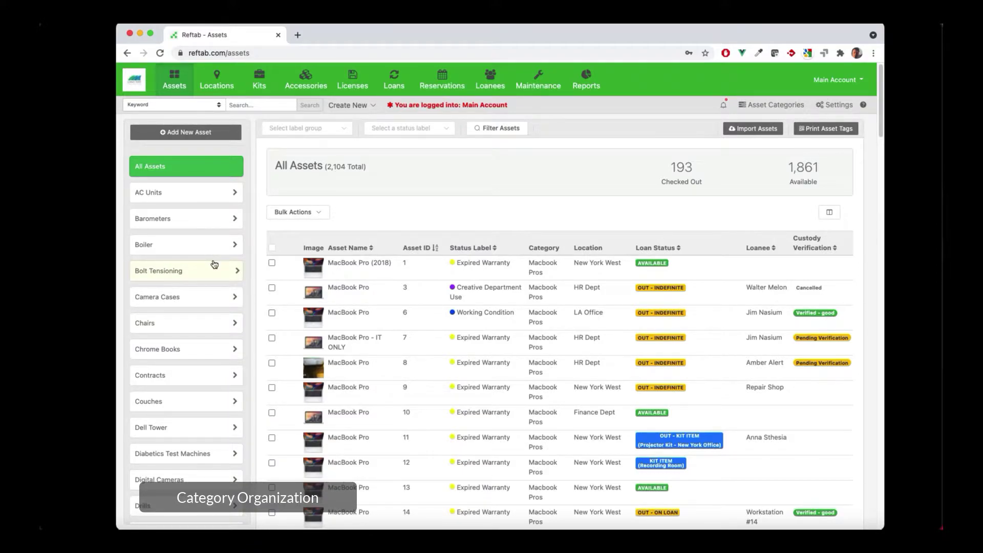
{"action": "left_click", "coordinate": [170, 199]}
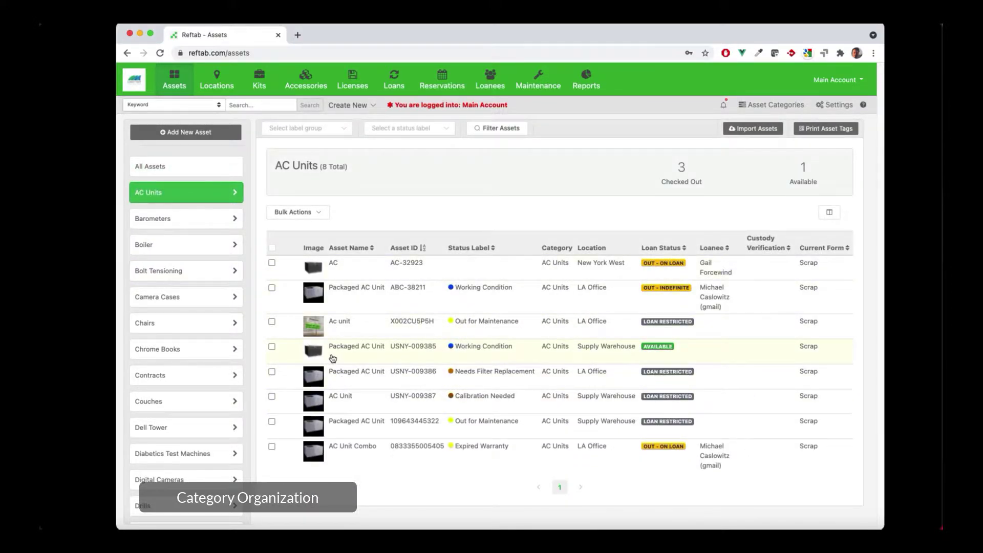
{"action": "left_click", "coordinate": [154, 297]}
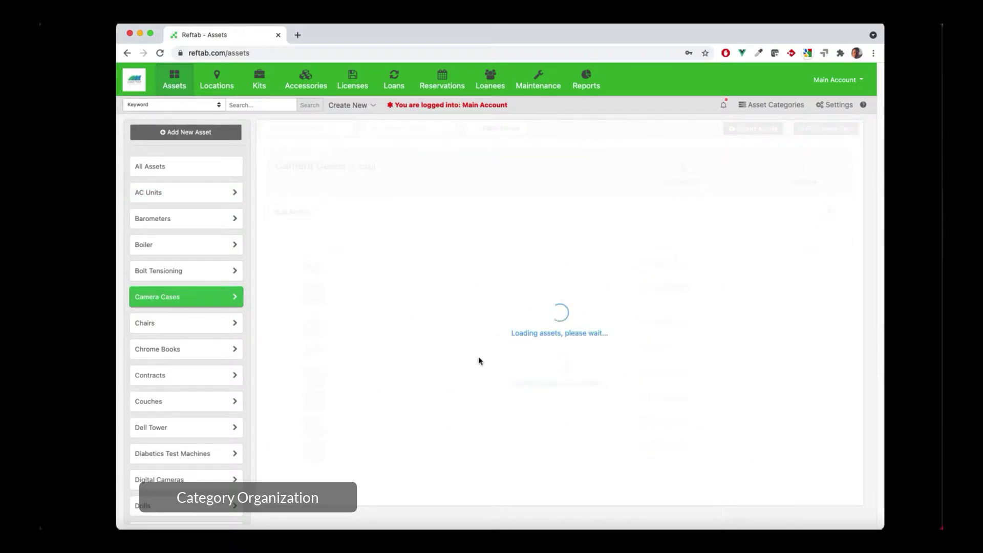
{"action": "left_click", "coordinate": [169, 349]}
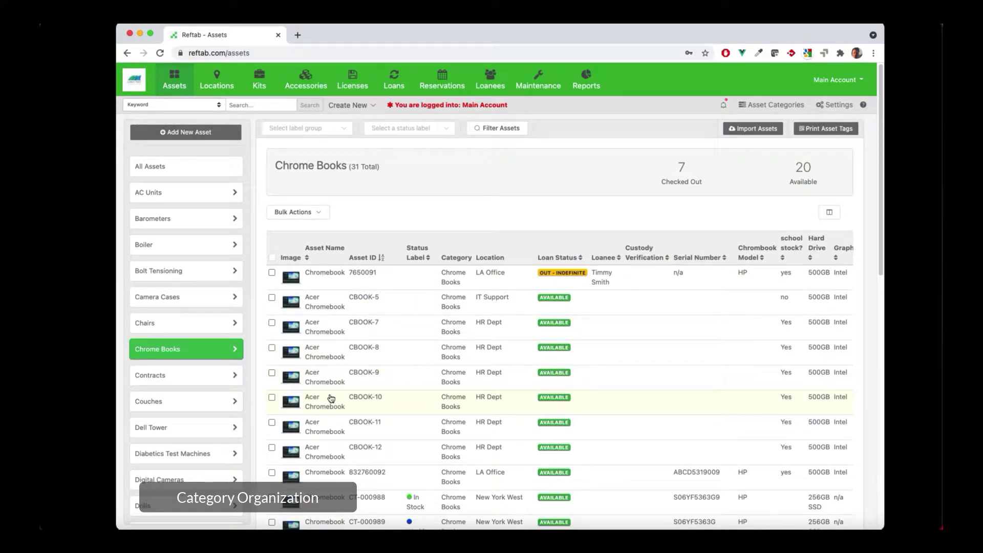
{"action": "scroll", "coordinate": [198, 398], "scroll_direction": "down", "scroll_amount": 6}
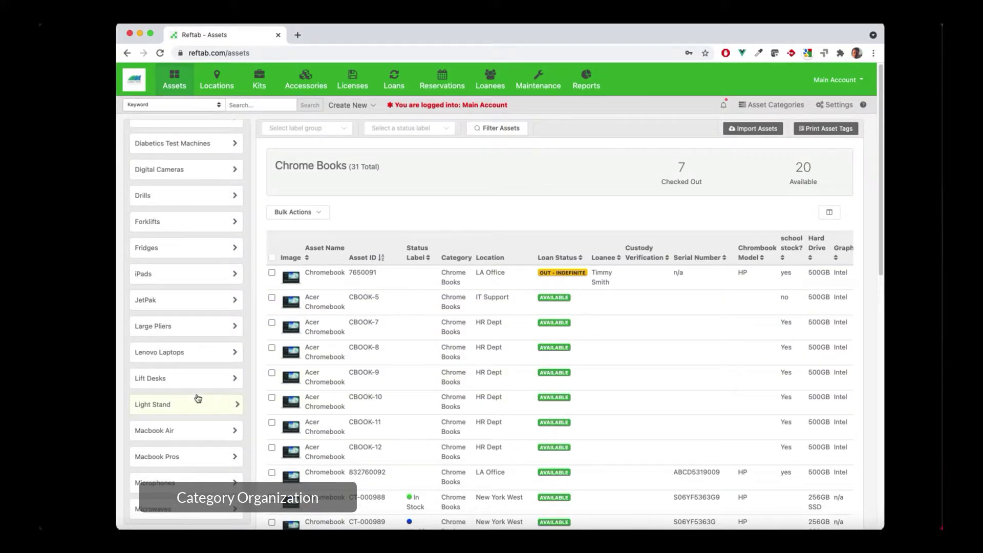
{"action": "left_click", "coordinate": [189, 454]}
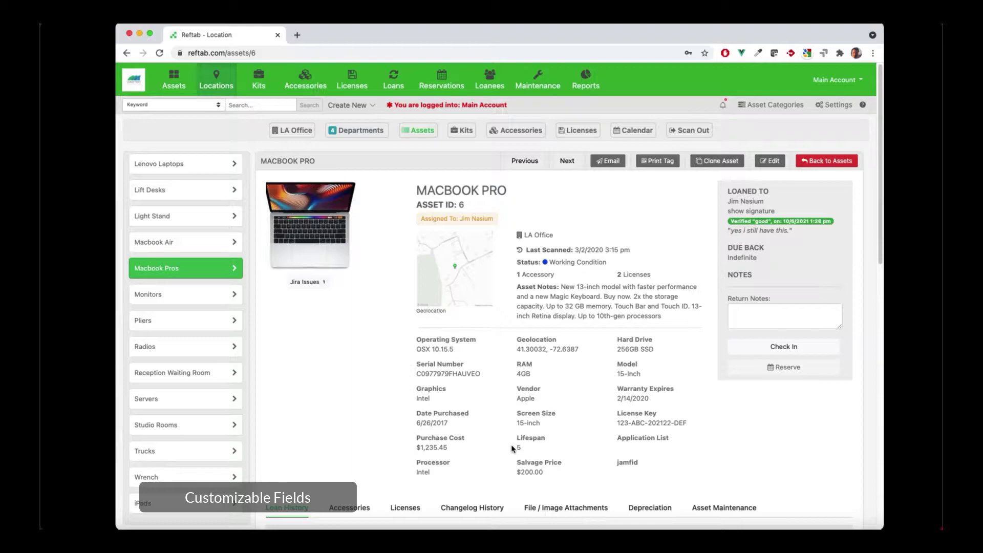
- Go from the Monitors category to MacBook Pro US-00036's detail page and highlight its asset ID
{"action": "left_click", "coordinate": [179, 300]}
{"action": "left_click", "coordinate": [438, 369]}
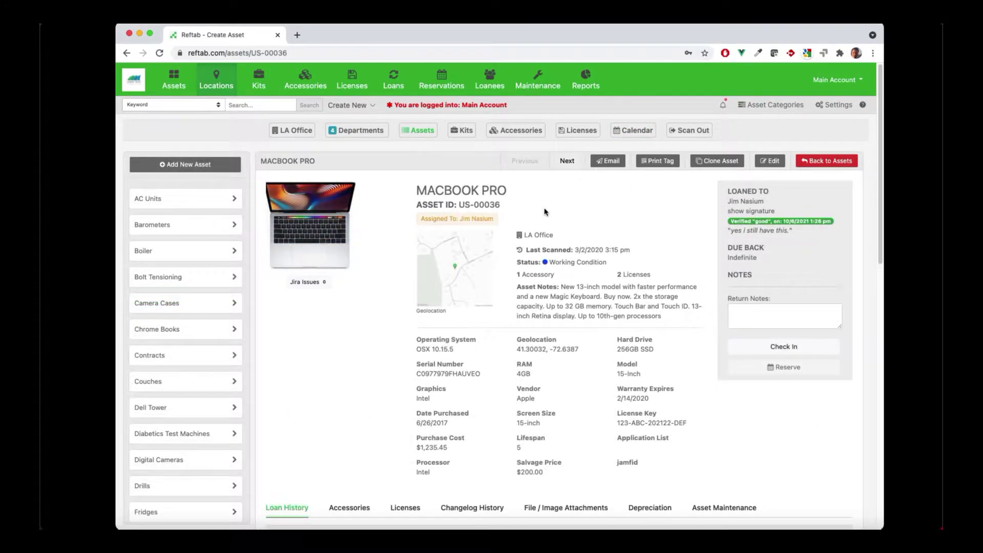
{"action": "left_click_drag", "start_coordinate": [500, 205], "coordinate": [418, 205]}
{"action": "left_click", "coordinate": [401, 268]}
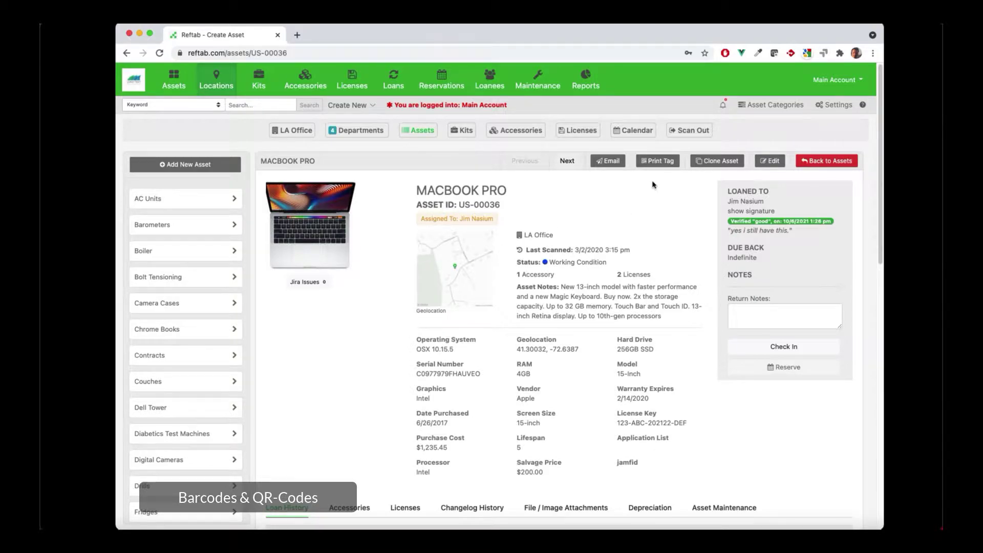
- Open Print Tag for asset US-00036 and choose Barcodes as the label type
{"action": "left_click", "coordinate": [656, 161]}
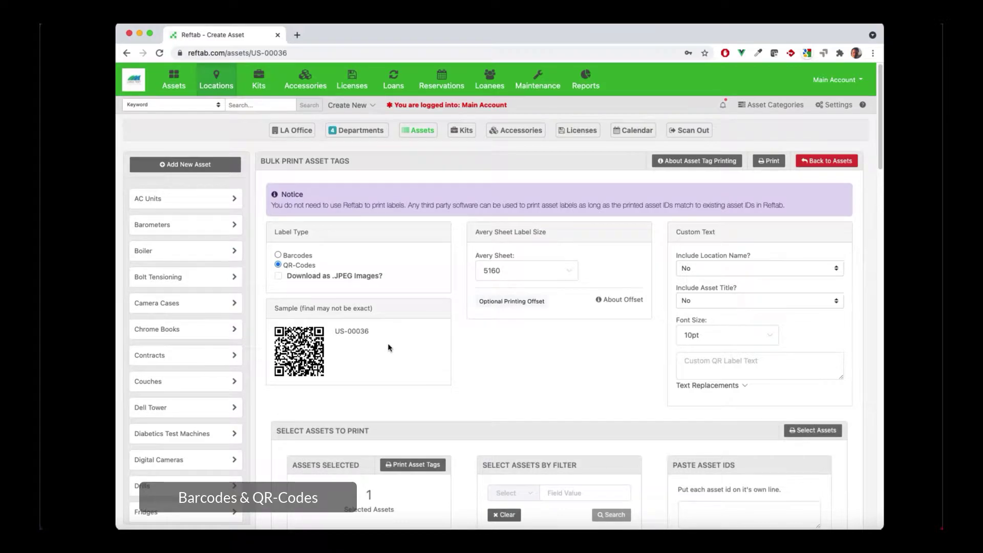
{"action": "left_click", "coordinate": [278, 255]}
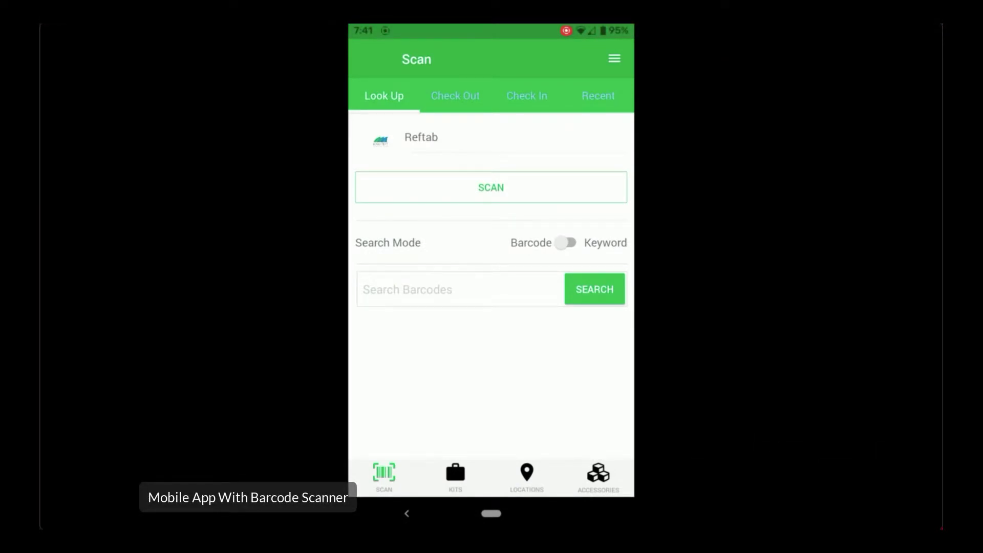
- Watch the mobile app demo check out the Macbook AIR (2018), then pause the video
{"action": "mouse_move", "coordinate": [781, 169]}
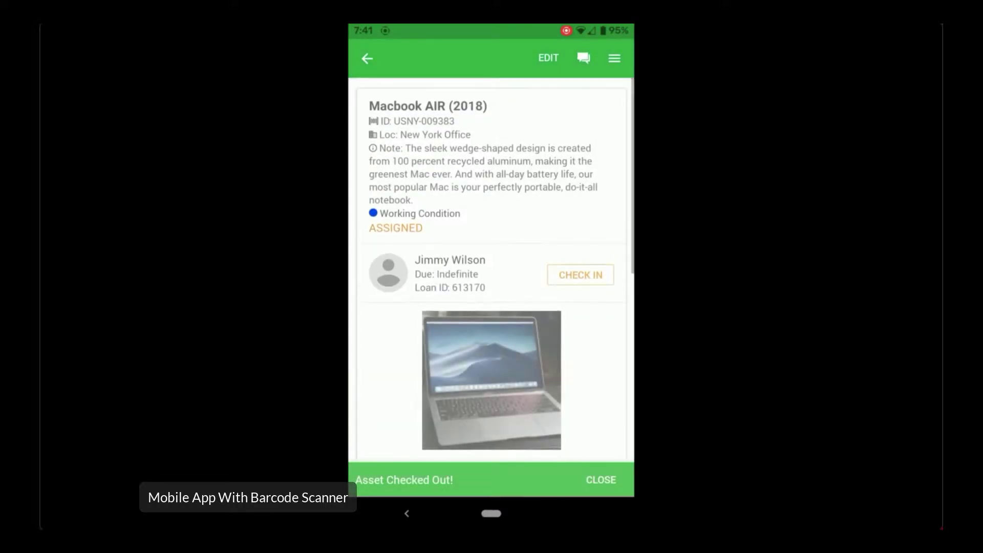
{"action": "mouse_move", "coordinate": [833, 340]}
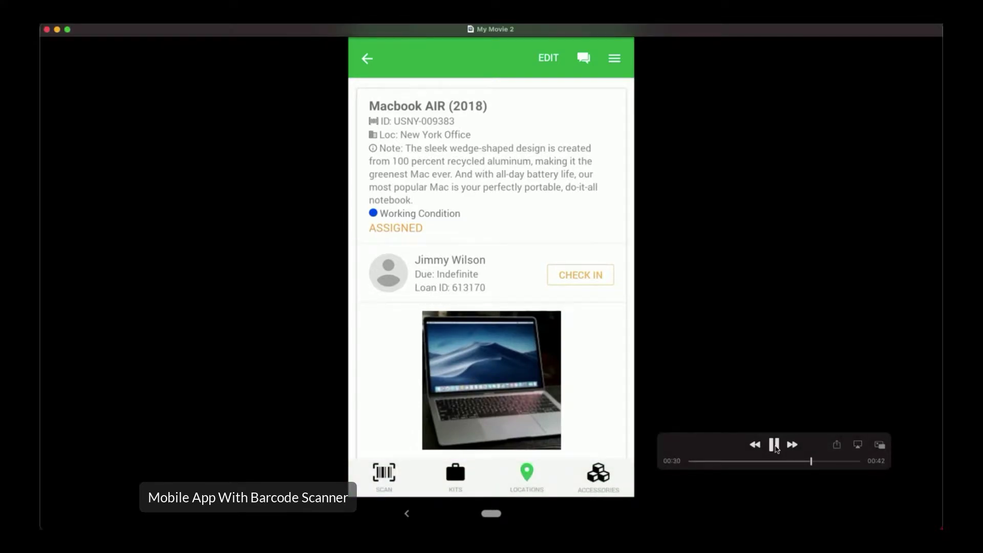
{"action": "key", "text": "space"}
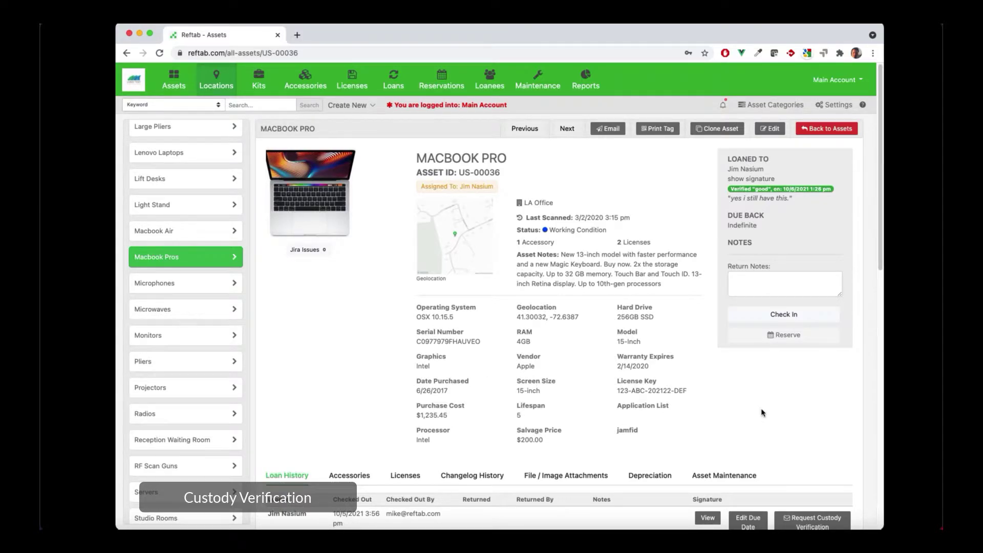
- Request custody verification on the current loan in Loan History and open the due date picker
{"action": "scroll", "coordinate": [761, 413], "scroll_direction": "down", "scroll_amount": 2}
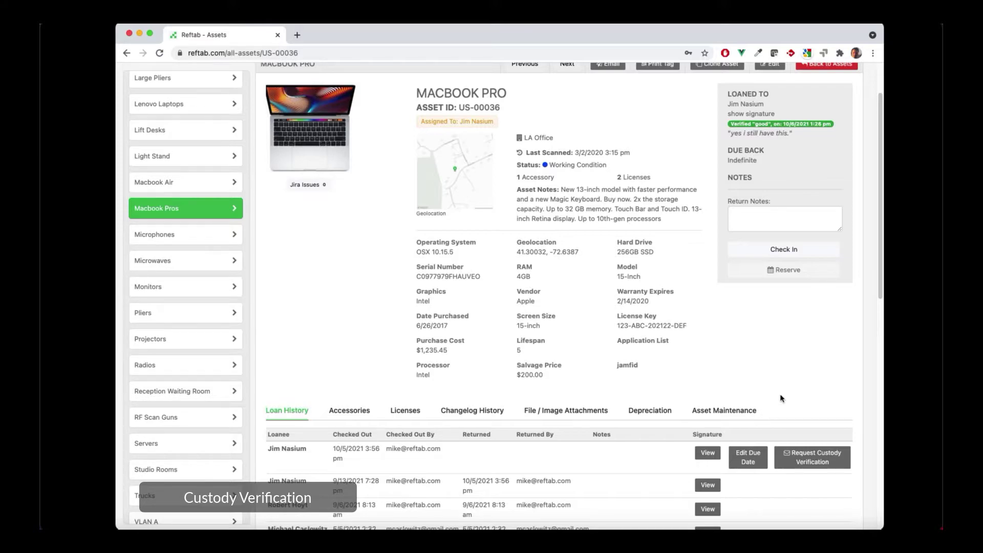
{"action": "left_click", "coordinate": [814, 455]}
{"action": "left_click", "coordinate": [451, 198]}
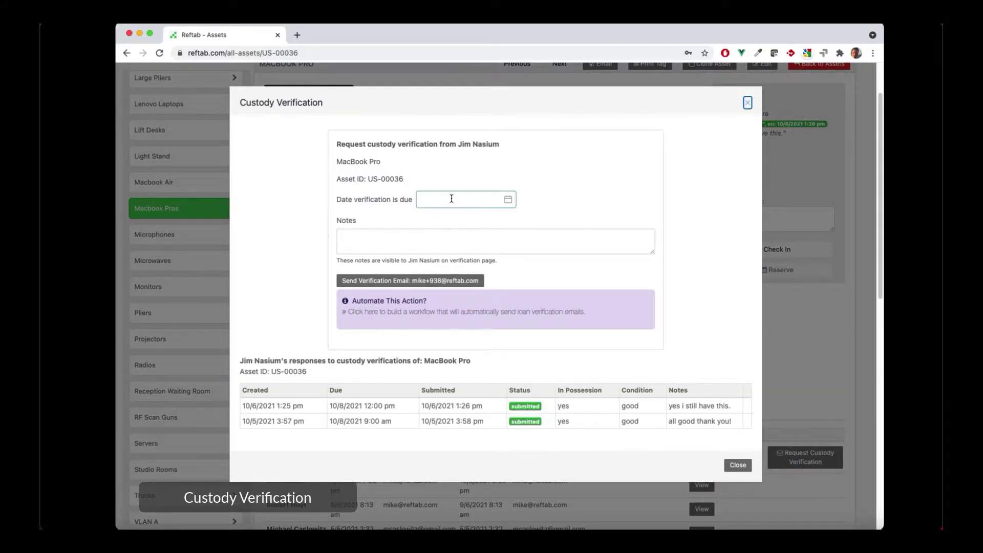
- Set the due date to Oct 8, 09:00 am, paste a borrower note, and send the verification email
{"action": "left_click", "coordinate": [509, 263]}
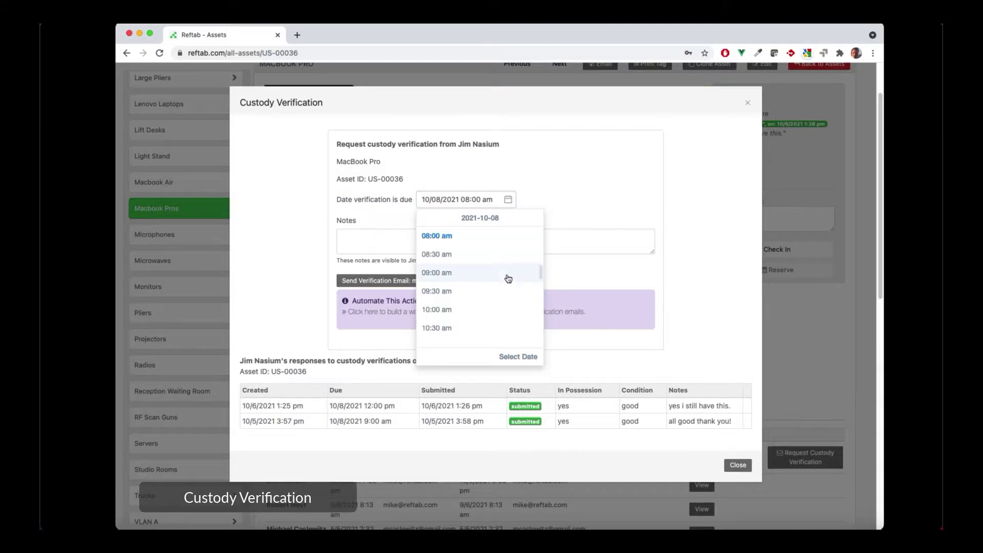
{"action": "left_click", "coordinate": [504, 278]}
{"action": "left_click", "coordinate": [471, 247]}
{"action": "type", "text": "Hi Jim, can you confirm you've received and still have this laptop?"}
{"action": "left_click", "coordinate": [480, 282]}
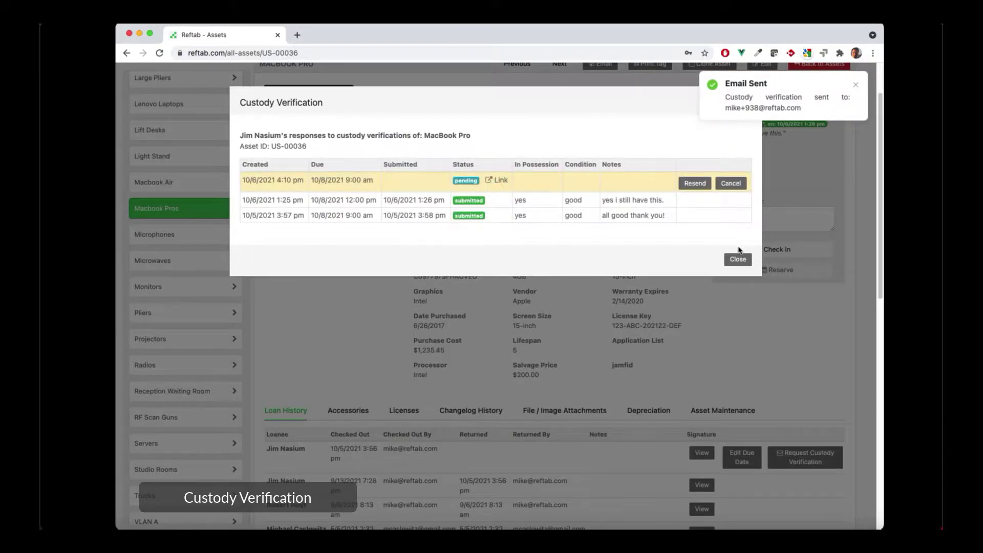
{"action": "left_click", "coordinate": [738, 258]}
{"action": "scroll", "coordinate": [754, 288], "scroll_direction": "up", "scroll_amount": 2}
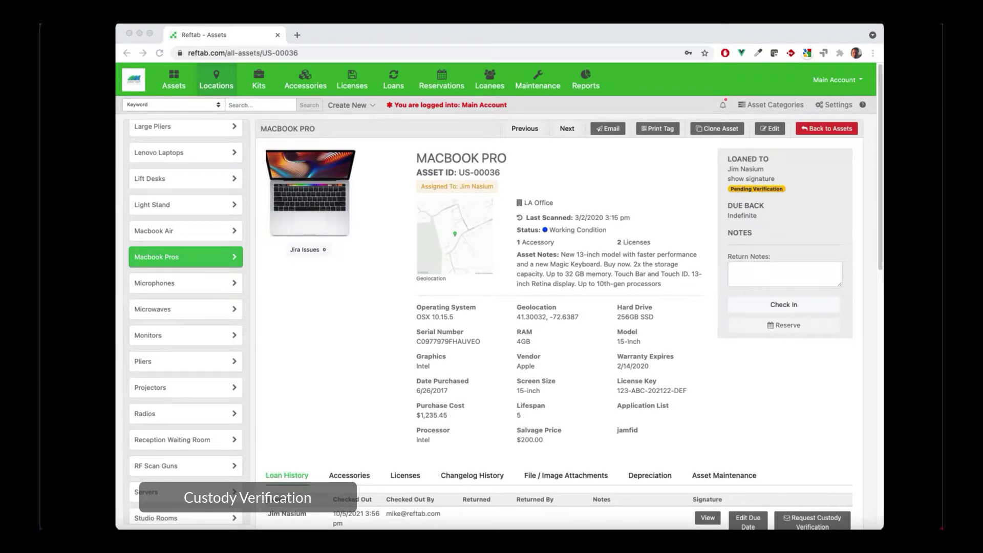
- Open the Verify Custody email in Mail and follow its Verification Link
{"action": "double_click", "coordinate": [884, 167]}
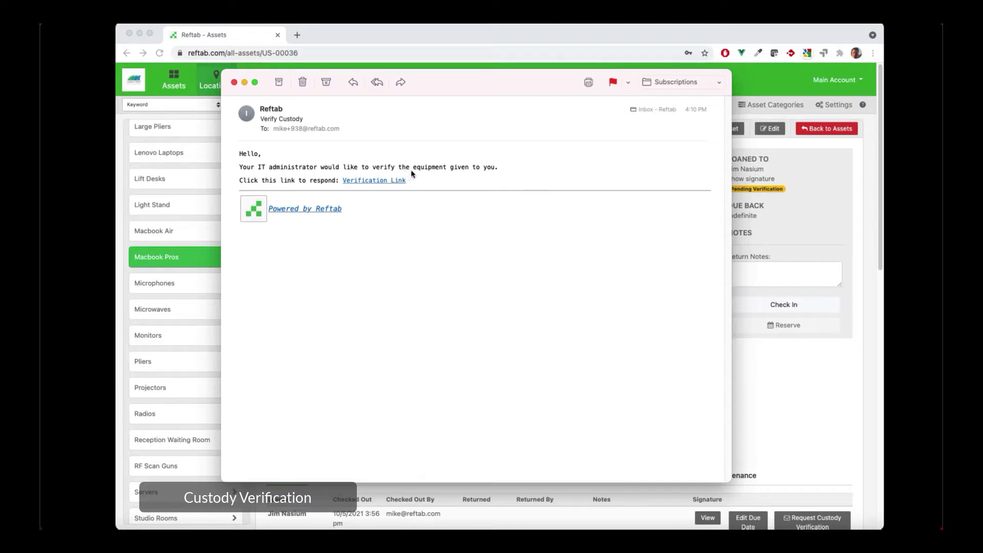
{"action": "left_click", "coordinate": [366, 180]}
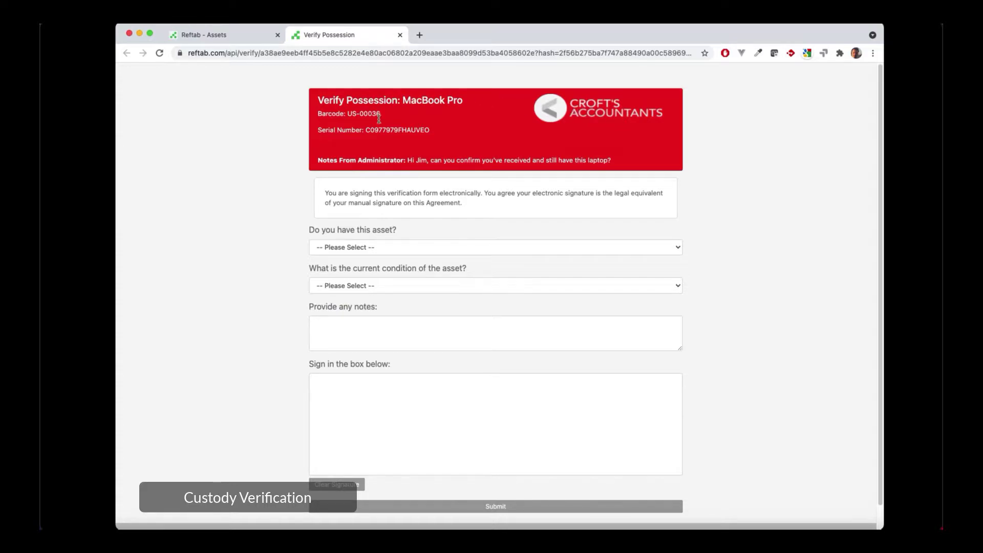
- Highlight the barcode, serial number and administrator's note on the Verify Possession form
{"action": "left_click_drag", "start_coordinate": [446, 132], "coordinate": [322, 112]}
{"action": "left_click", "coordinate": [469, 136]}
{"action": "left_click_drag", "start_coordinate": [607, 159], "coordinate": [408, 161]}
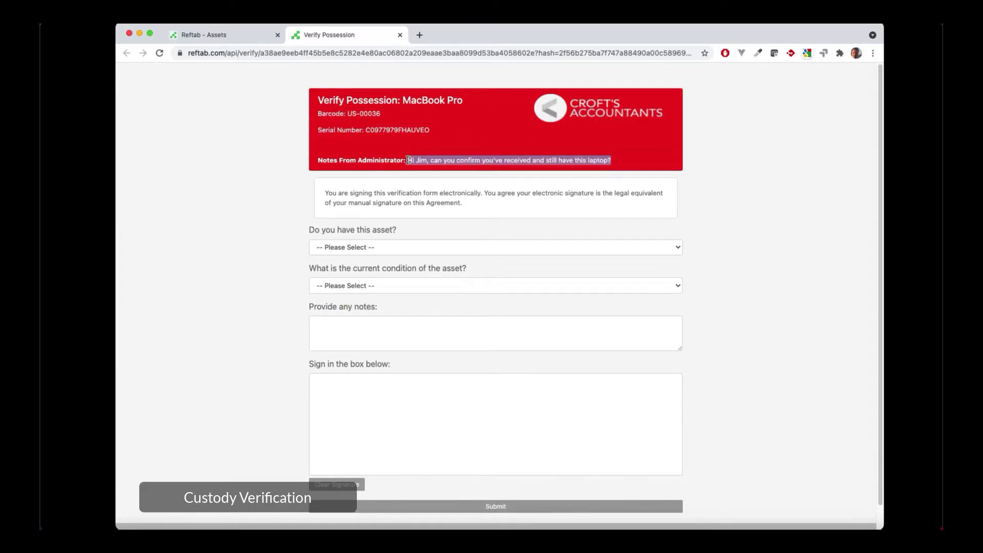
{"action": "left_click", "coordinate": [462, 142]}
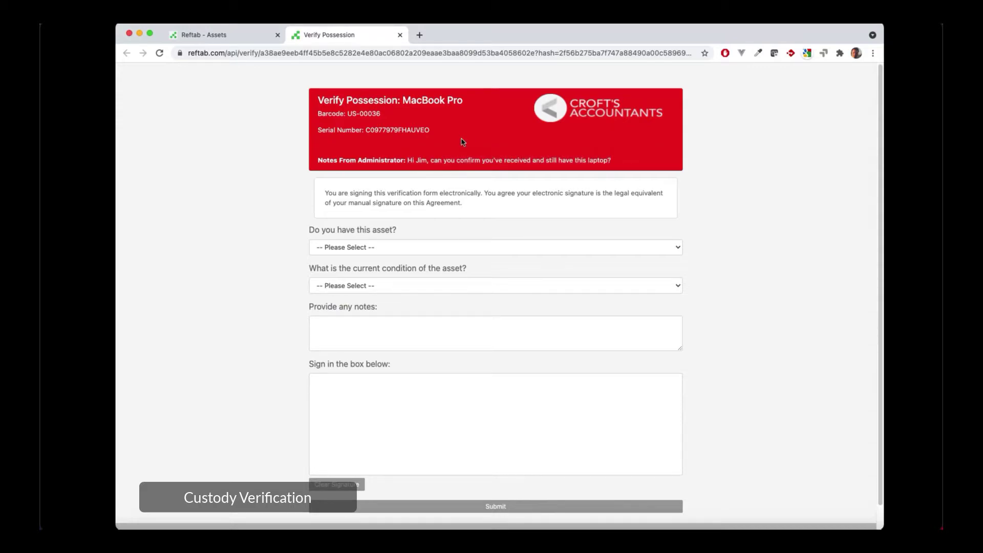
- Answer Yes, condition Good, note 'All good thank you!', sign, submit, and close the page
{"action": "left_click", "coordinate": [360, 256]}
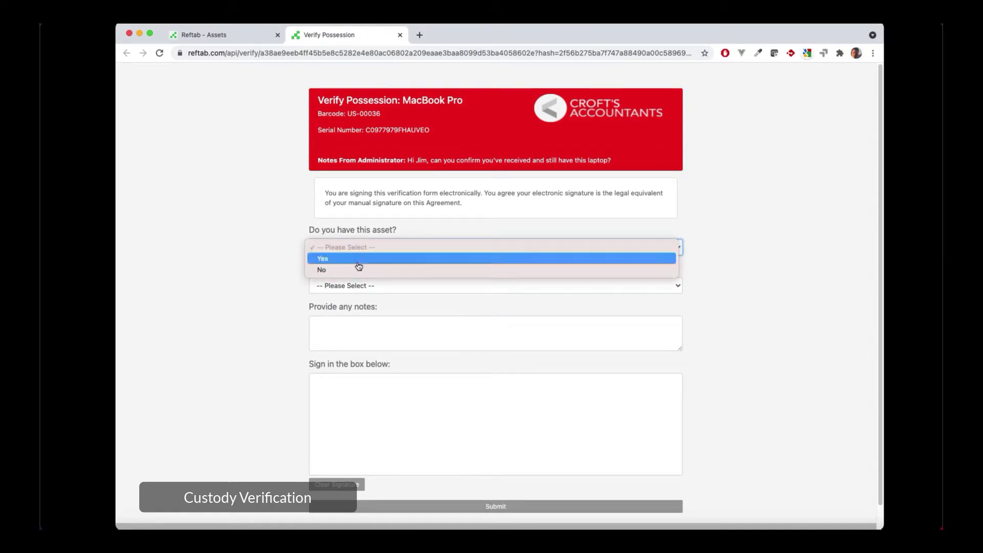
{"action": "left_click", "coordinate": [359, 262]}
{"action": "left_click", "coordinate": [362, 285]}
{"action": "left_click", "coordinate": [363, 296]}
{"action": "left_click", "coordinate": [365, 336]}
{"action": "type", "text": "All good thank you!"}
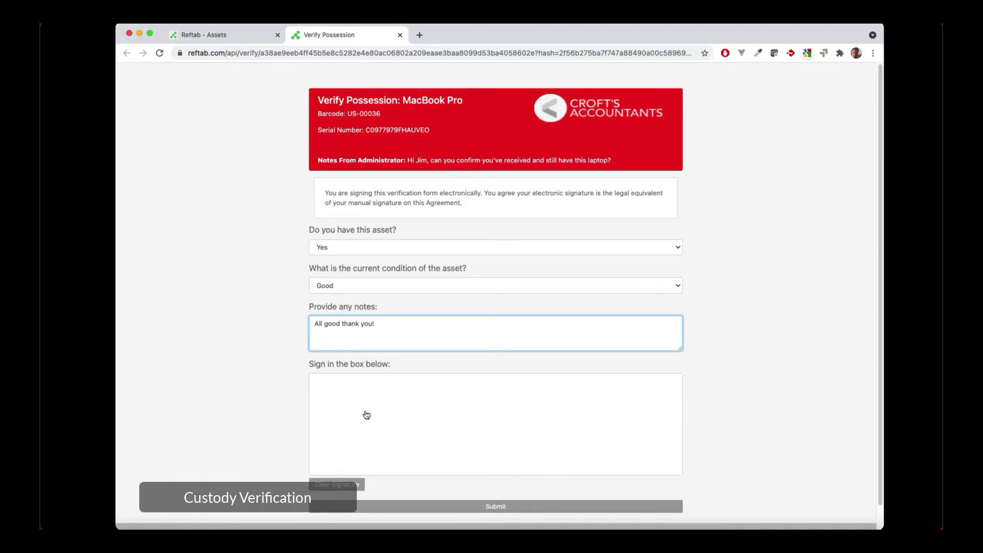
{"action": "left_click_drag", "start_coordinate": [345, 428], "coordinate": [547, 434]}
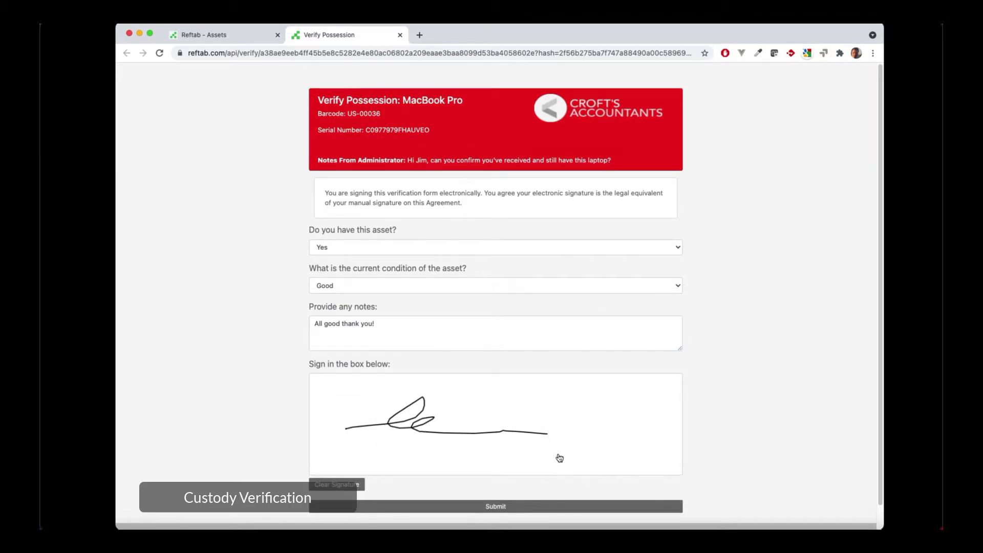
{"action": "left_click", "coordinate": [526, 507]}
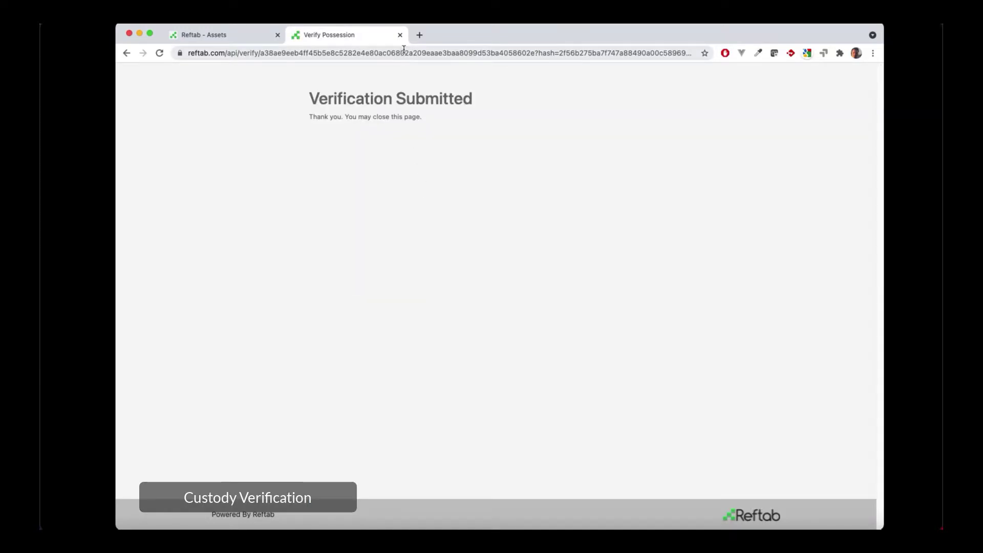
{"action": "left_click", "coordinate": [400, 35]}
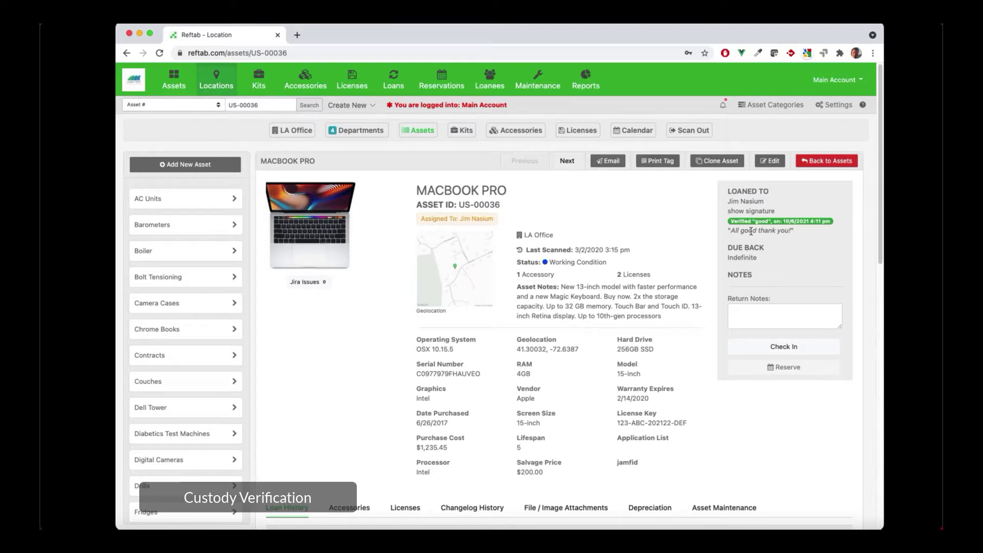
- Return to All Assets and scroll down to asset 31 marked 'Not in Possession!'
{"action": "left_click", "coordinate": [184, 90]}
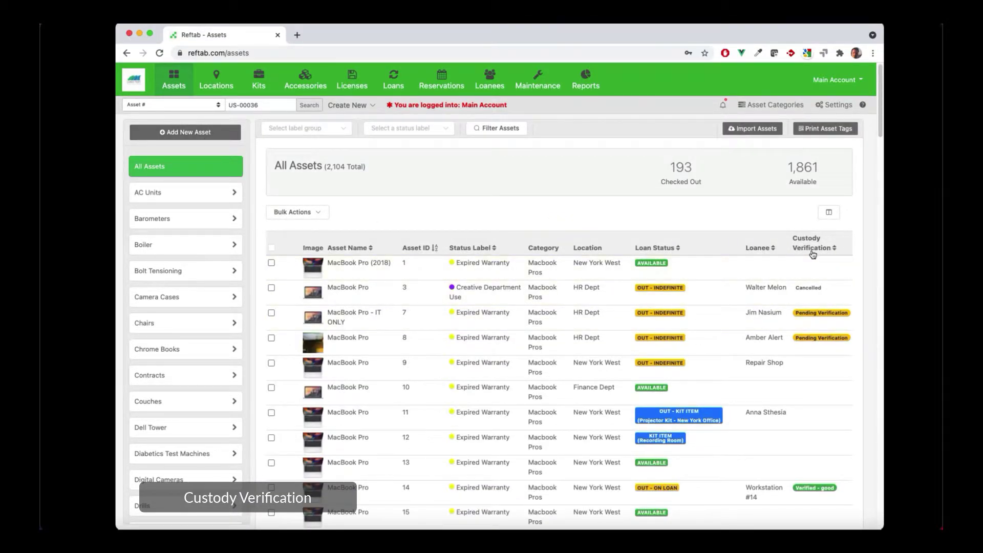
{"action": "scroll", "coordinate": [816, 253], "scroll_direction": "down", "scroll_amount": 1}
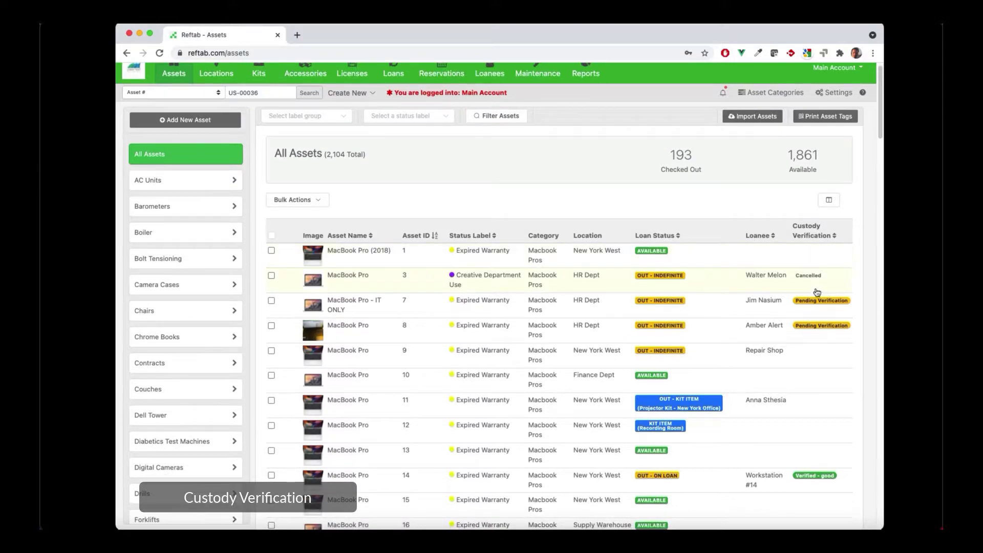
{"action": "scroll", "coordinate": [814, 321], "scroll_direction": "down", "scroll_amount": 3}
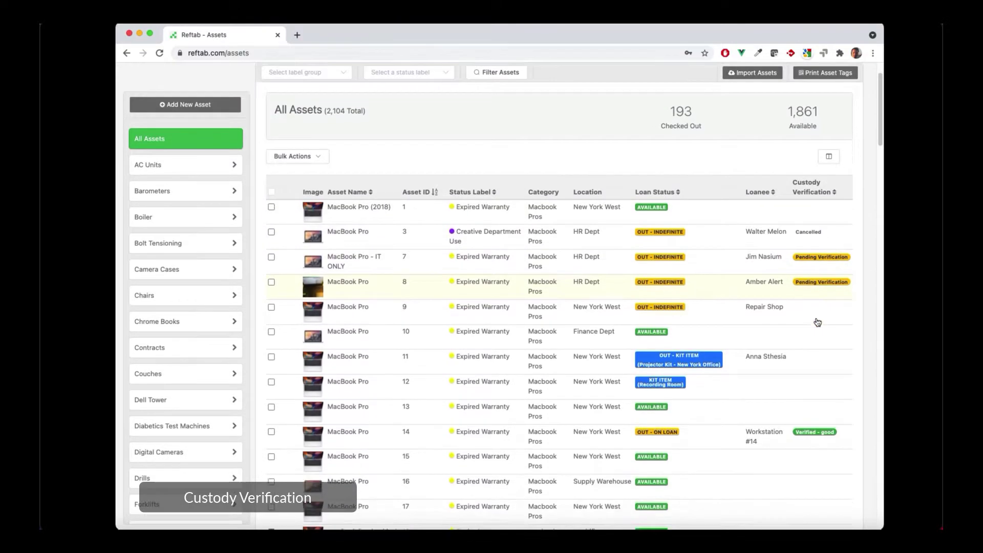
{"action": "scroll", "coordinate": [803, 361], "scroll_direction": "down", "scroll_amount": 5}
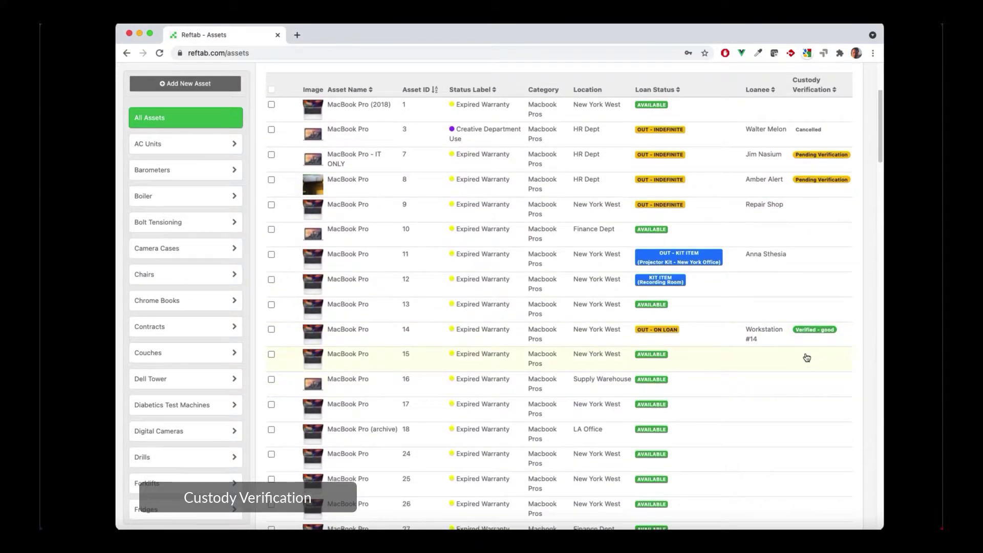
{"action": "scroll", "coordinate": [806, 361], "scroll_direction": "down", "scroll_amount": 4}
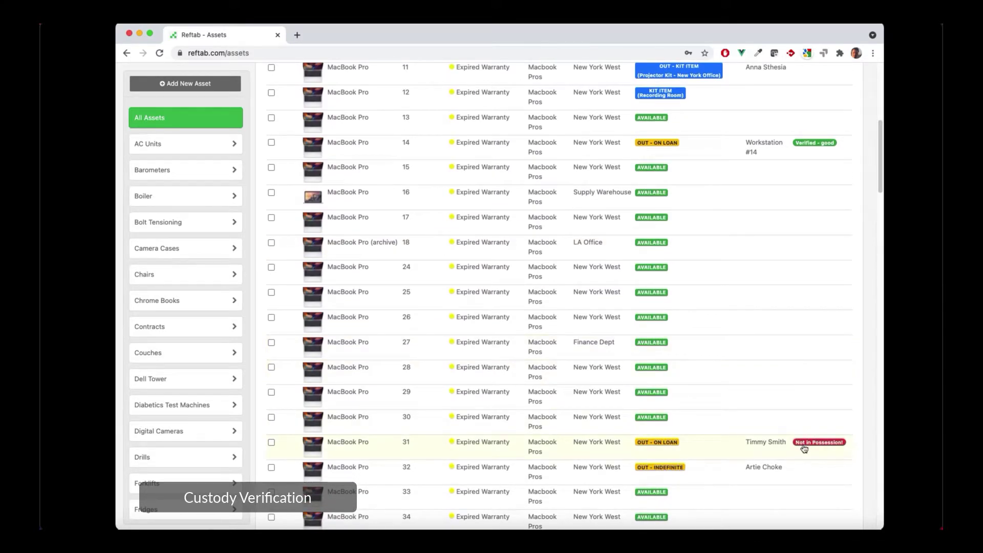
- Open asset 31, highlight its 'Not in possession!' response and asset ID, then rewind the mobile demo
{"action": "left_click", "coordinate": [801, 451]}
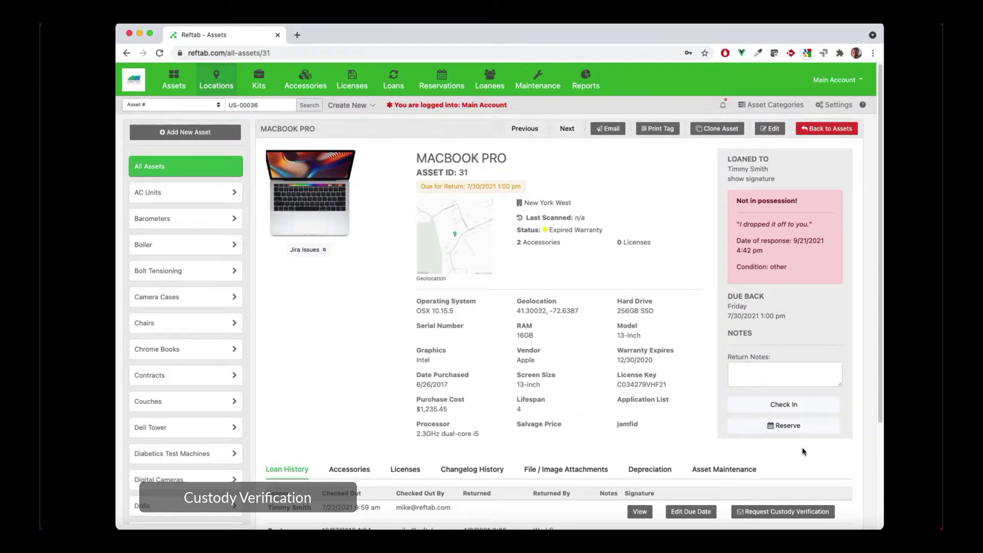
{"action": "left_click_drag", "start_coordinate": [813, 225], "coordinate": [734, 225]}
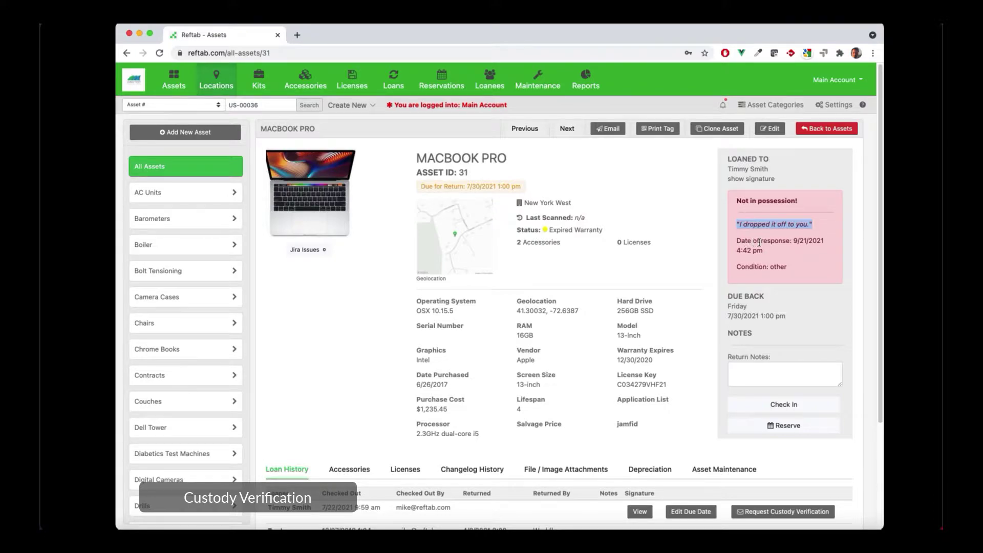
{"action": "left_click_drag", "start_coordinate": [474, 173], "coordinate": [417, 172]}
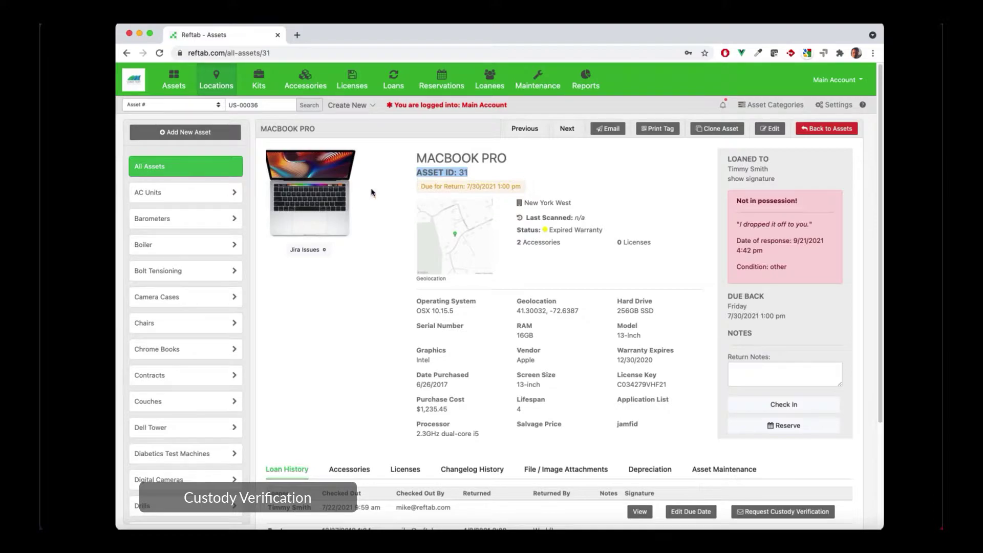
{"action": "left_click", "coordinate": [91, 246]}
{"action": "left_click_drag", "start_coordinate": [700, 461], "coordinate": [674, 460]}
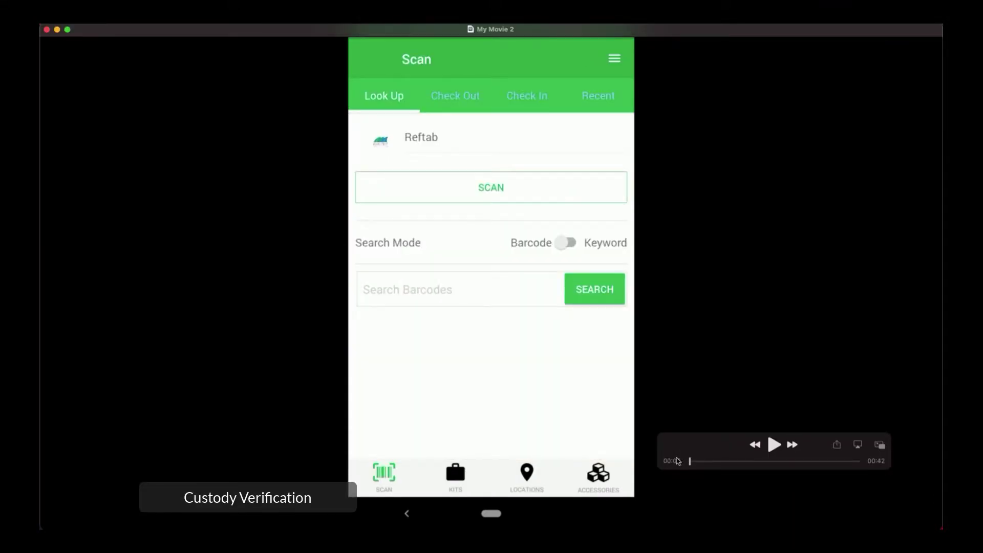
- Play the Macbook Air check-out demo to the confirmation, jump back to 00:08, then return to the Reftab browser
{"action": "left_click", "coordinate": [773, 446]}
{"action": "left_click", "coordinate": [783, 460]}
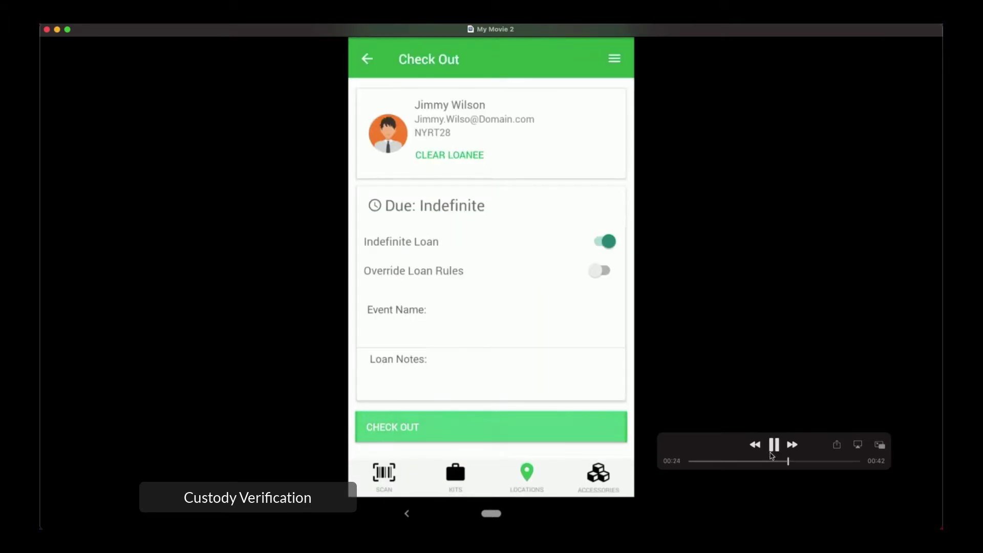
{"action": "left_click", "coordinate": [806, 462]}
{"action": "key", "text": "space"}
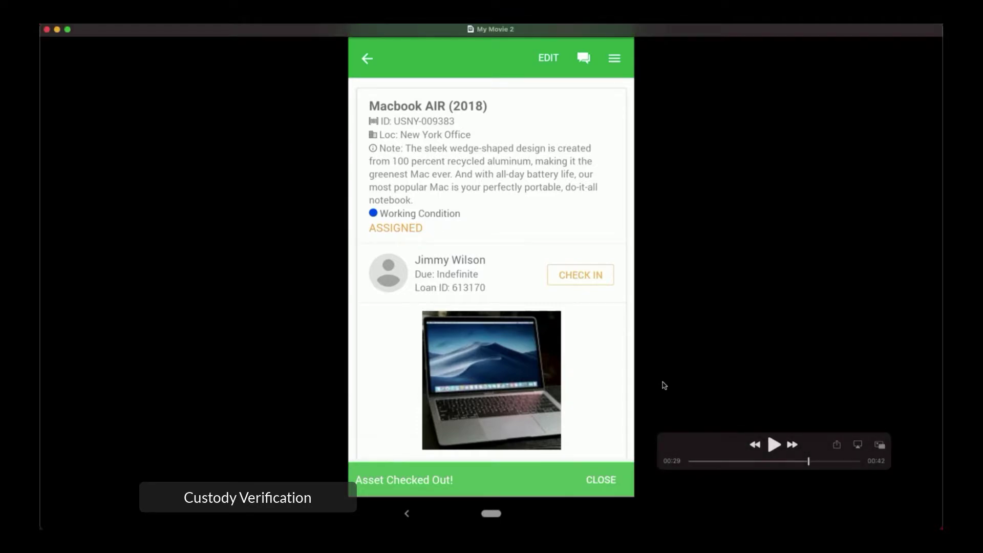
{"action": "left_click", "coordinate": [722, 461]}
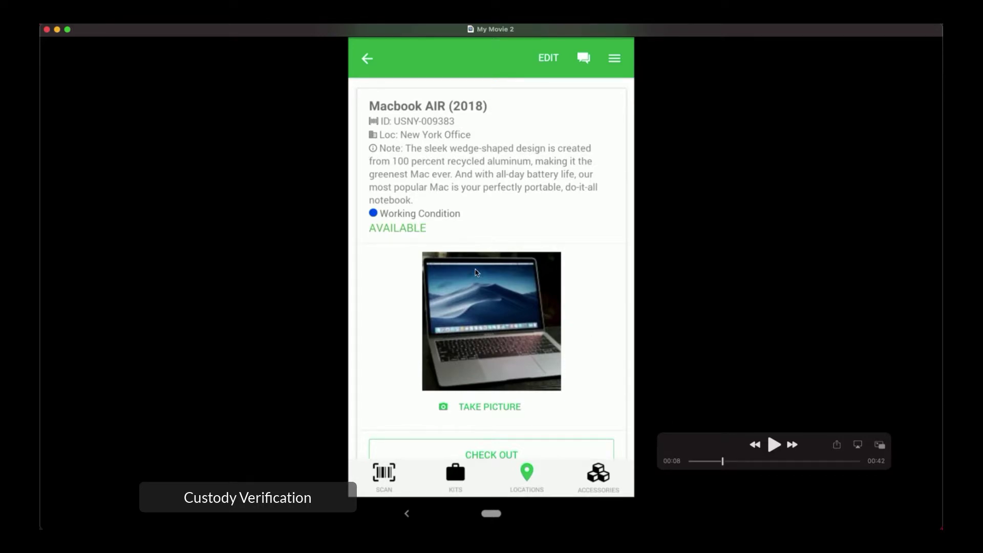
{"action": "key", "text": "ctrl+Up"}
{"action": "left_click", "coordinate": [574, 444]}
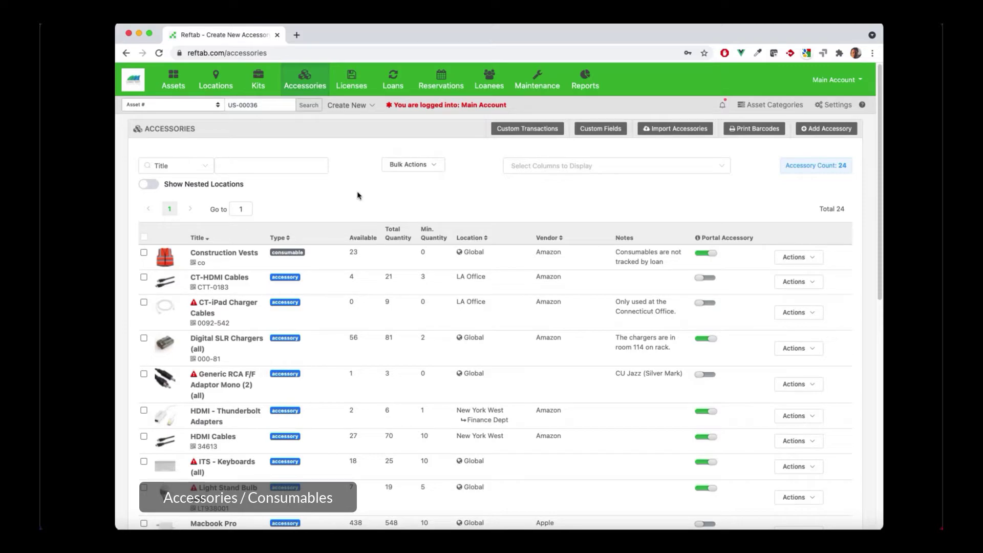
- Search accessories for 'key' and open USB Keyboards to review its loans (127 of 200 available)
{"action": "left_click", "coordinate": [288, 168]}
{"action": "type", "text": "key"}
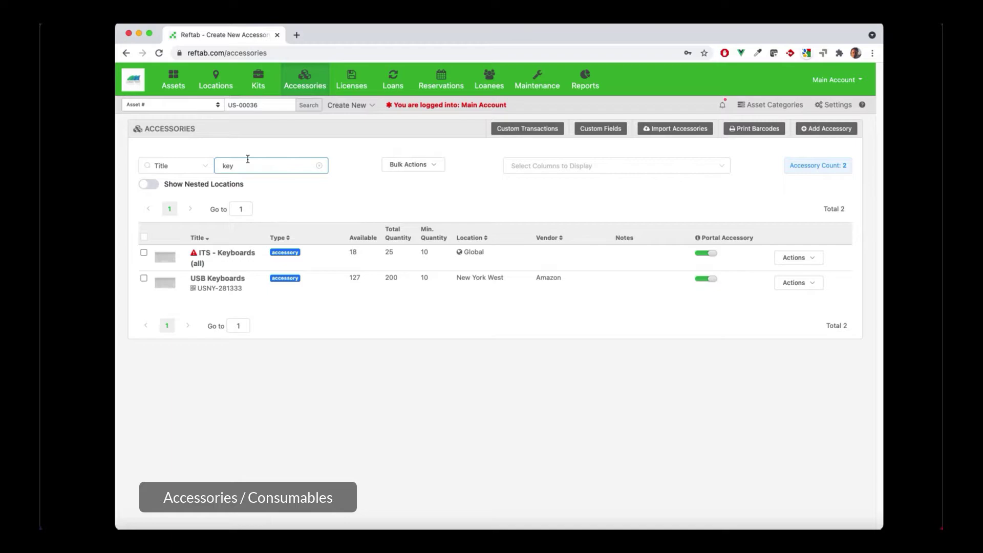
{"action": "left_click", "coordinate": [219, 279]}
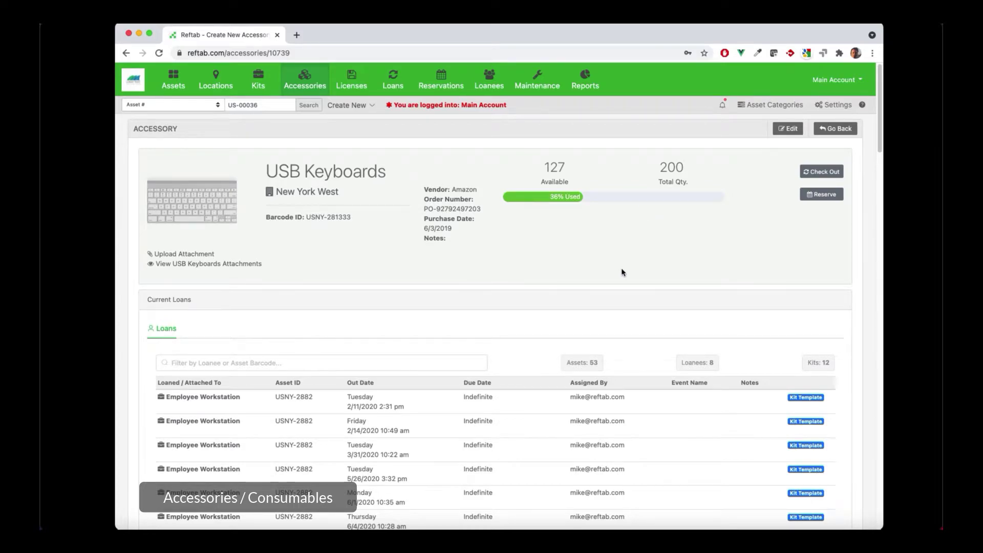
{"action": "scroll", "coordinate": [622, 272], "scroll_direction": "down", "scroll_amount": 3}
{"action": "scroll", "coordinate": [562, 277], "scroll_direction": "down", "scroll_amount": 3}
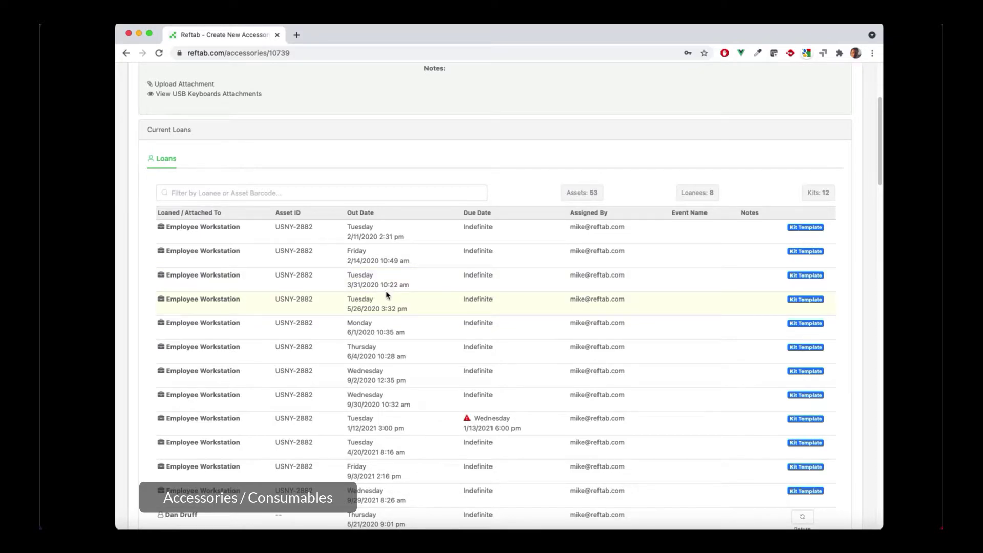
{"action": "scroll", "coordinate": [476, 318], "scroll_direction": "up", "scroll_amount": 6}
{"action": "left_click", "coordinate": [783, 174]}
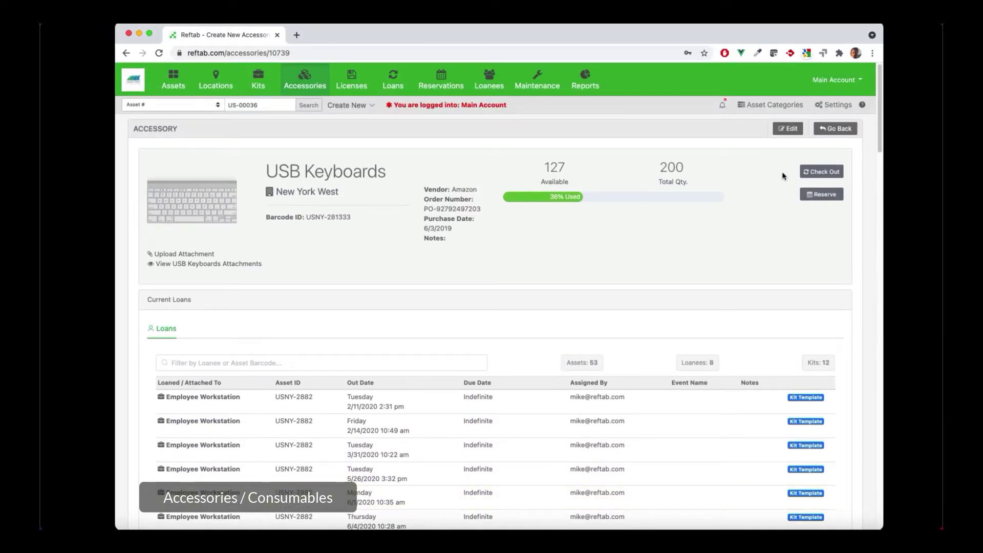
- Check out 1 USB Keyboard to the chosen loanee with Override Loan Rules ticked
{"action": "left_click", "coordinate": [804, 172]}
{"action": "left_click", "coordinate": [320, 169]}
{"action": "type", "text": "am"}
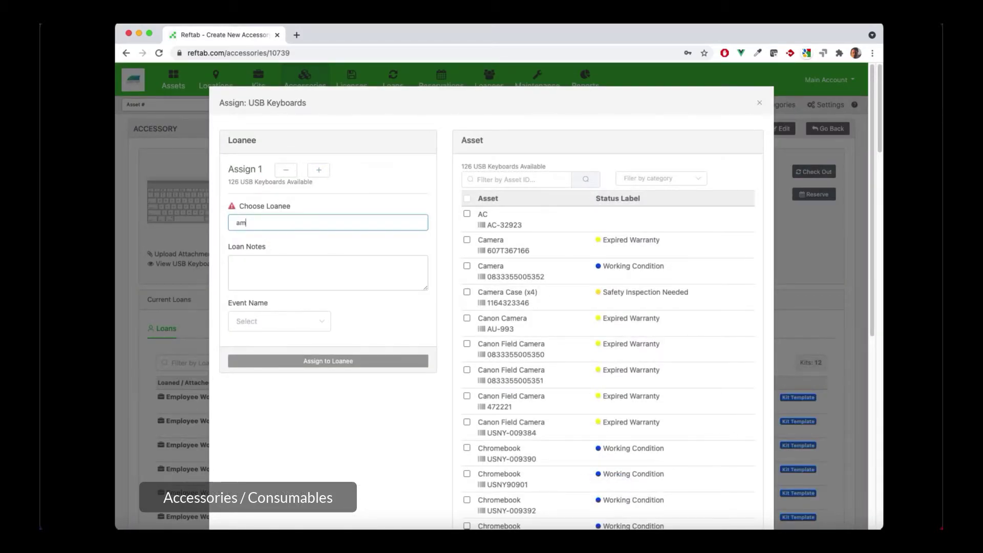
{"action": "left_click", "coordinate": [274, 250]}
{"action": "left_click", "coordinate": [255, 283]}
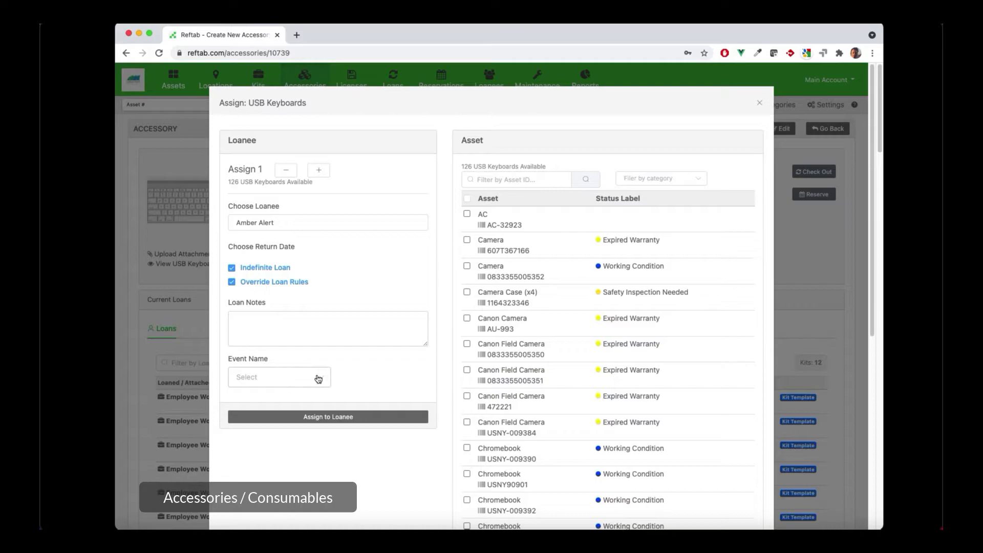
{"action": "left_click", "coordinate": [324, 407]}
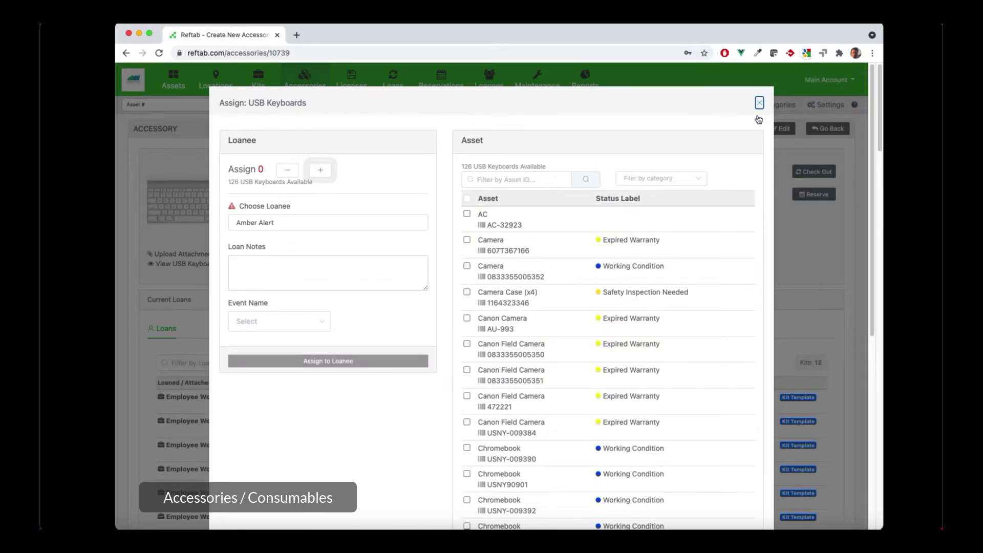
{"action": "left_click", "coordinate": [759, 103]}
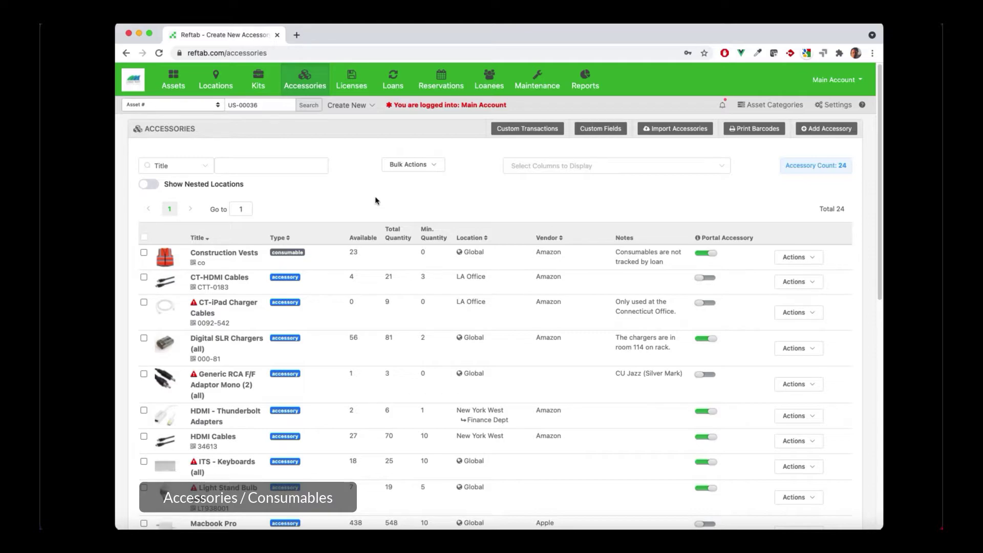
- Add a Used transaction of 2 Construction Vests, dropping the quantity from 23 to 21
{"action": "left_click", "coordinate": [235, 253]}
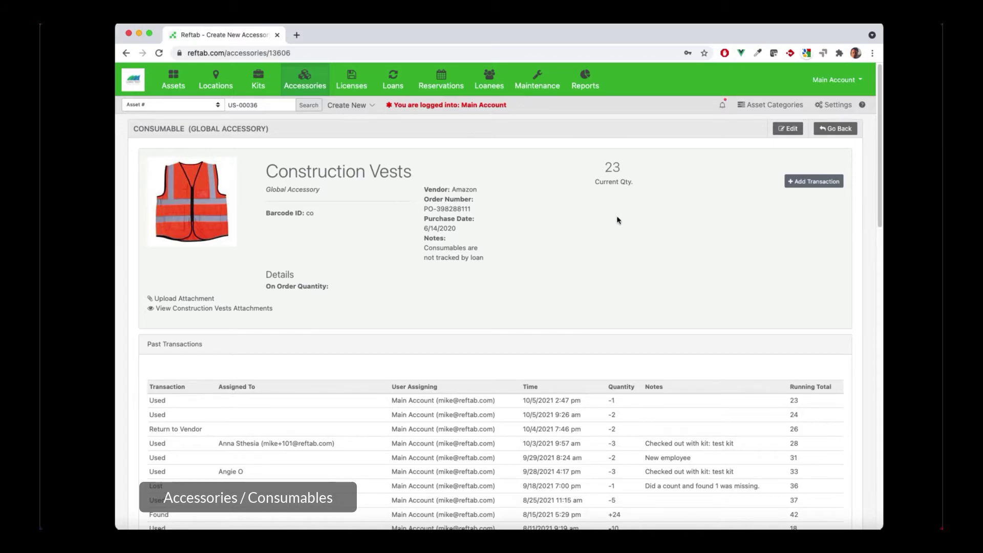
{"action": "left_click", "coordinate": [794, 182]}
{"action": "left_click", "coordinate": [385, 177]}
{"action": "left_click", "coordinate": [366, 219]}
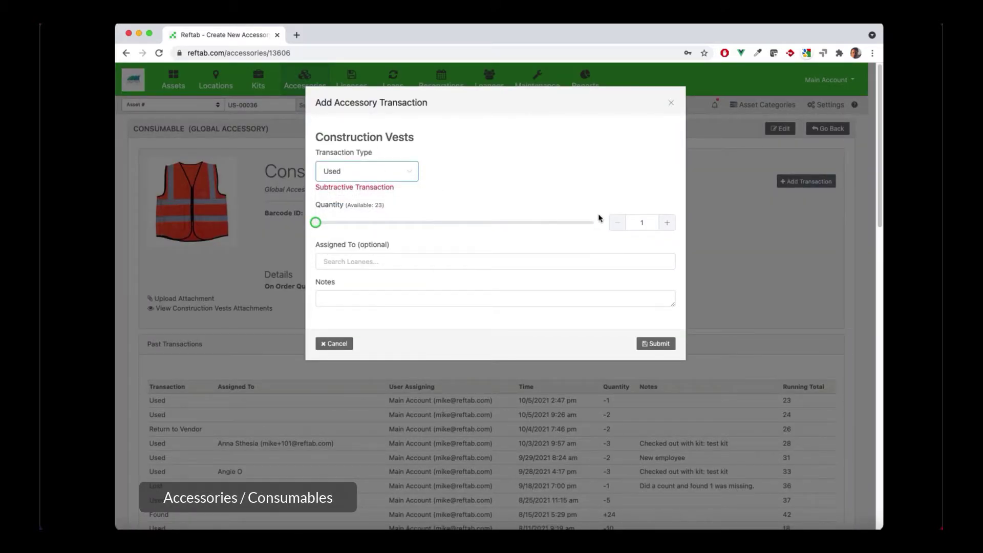
{"action": "left_click", "coordinate": [666, 224]}
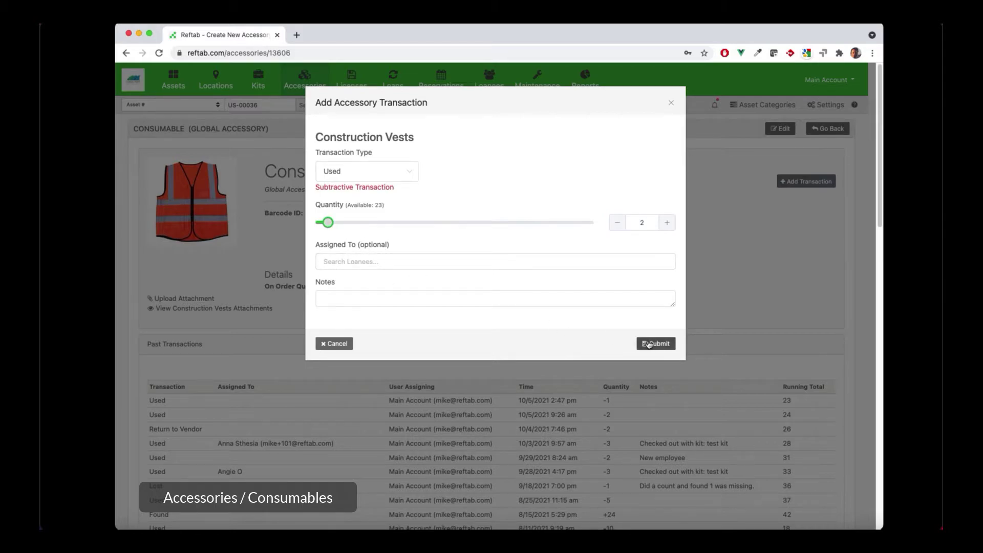
{"action": "left_click", "coordinate": [648, 344]}
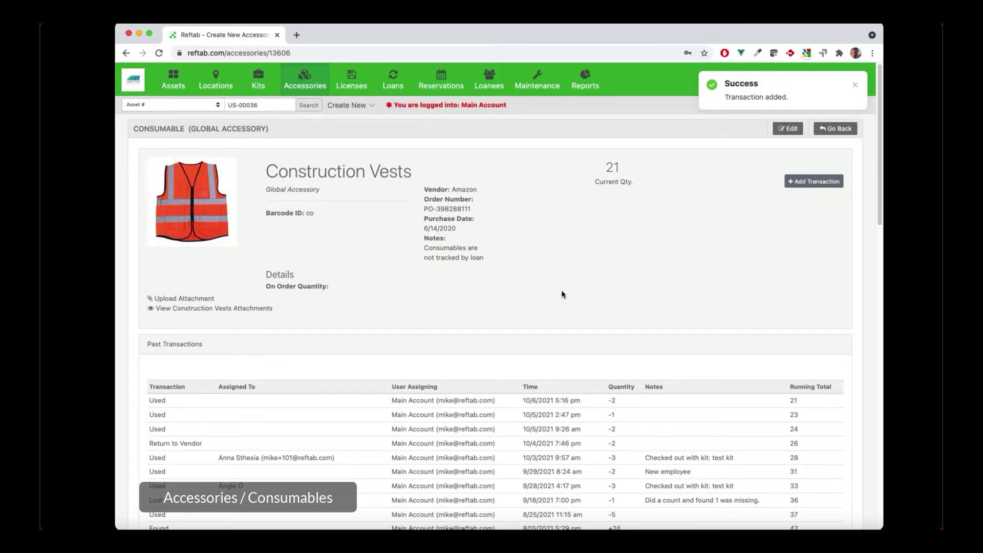
{"action": "scroll", "coordinate": [563, 300], "scroll_direction": "down", "scroll_amount": 4}
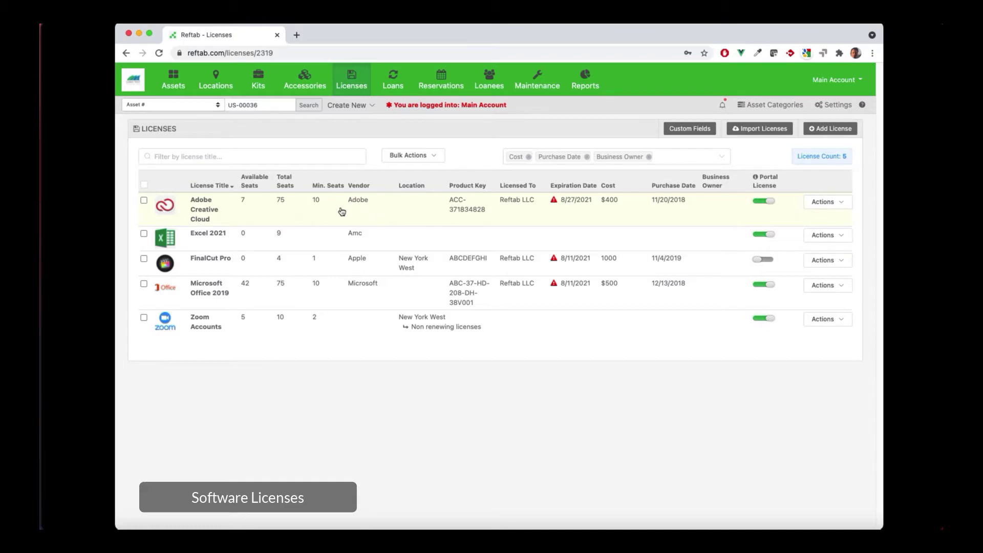
- Open the Adobe Creative Cloud license and scroll its current loans (7 of 75 seats available)
{"action": "left_click", "coordinate": [212, 210]}
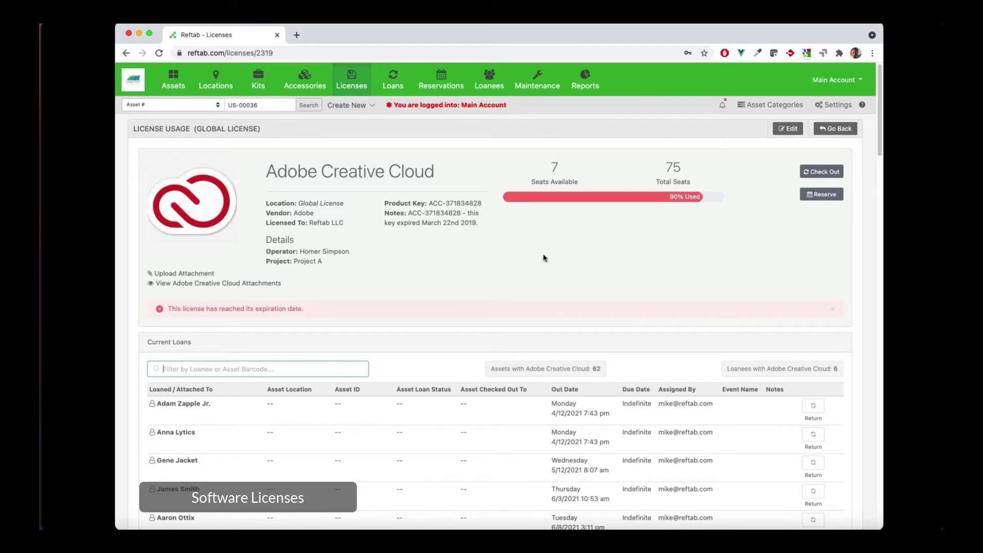
{"action": "scroll", "coordinate": [544, 256], "scroll_direction": "down", "scroll_amount": 3}
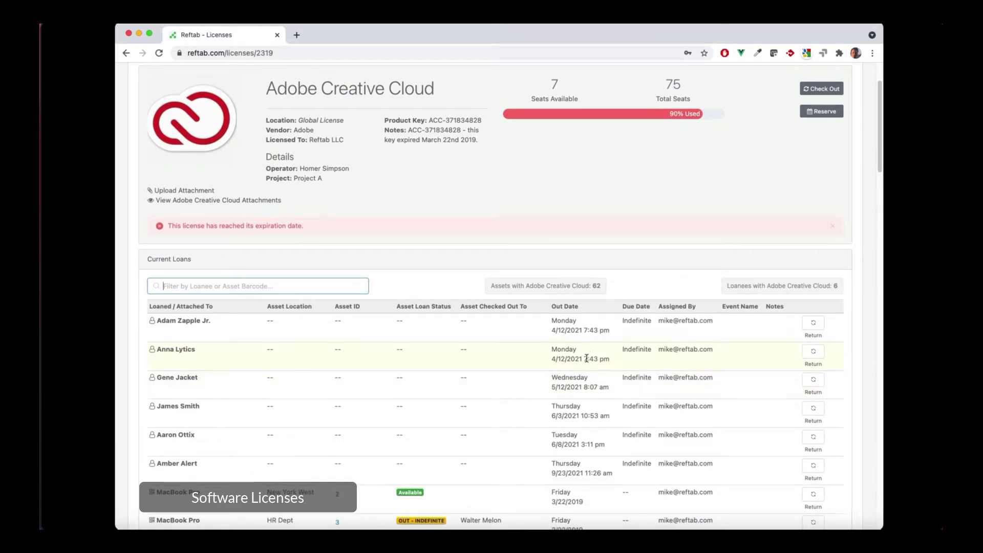
{"action": "scroll", "coordinate": [588, 358], "scroll_direction": "up", "scroll_amount": 3}
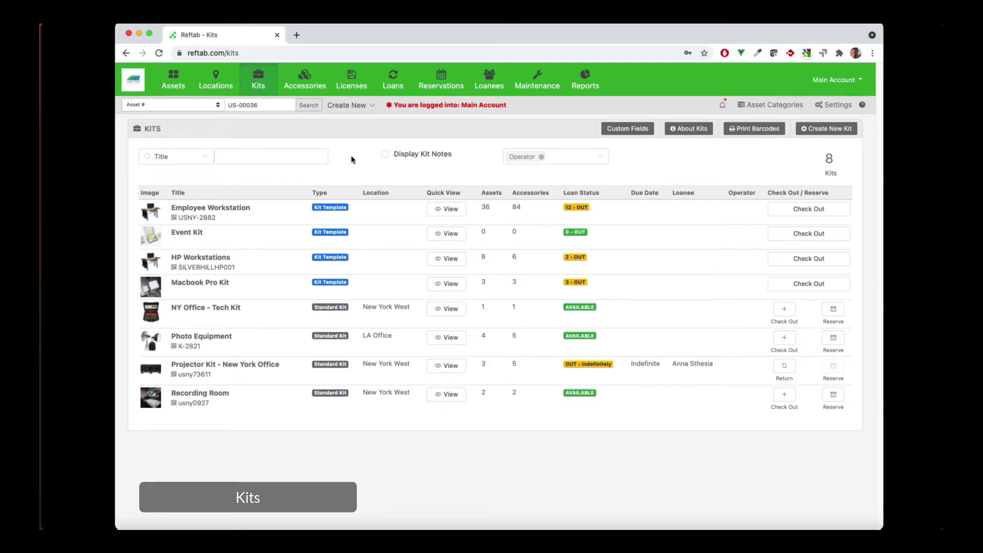
{"action": "left_click", "coordinate": [195, 341]}
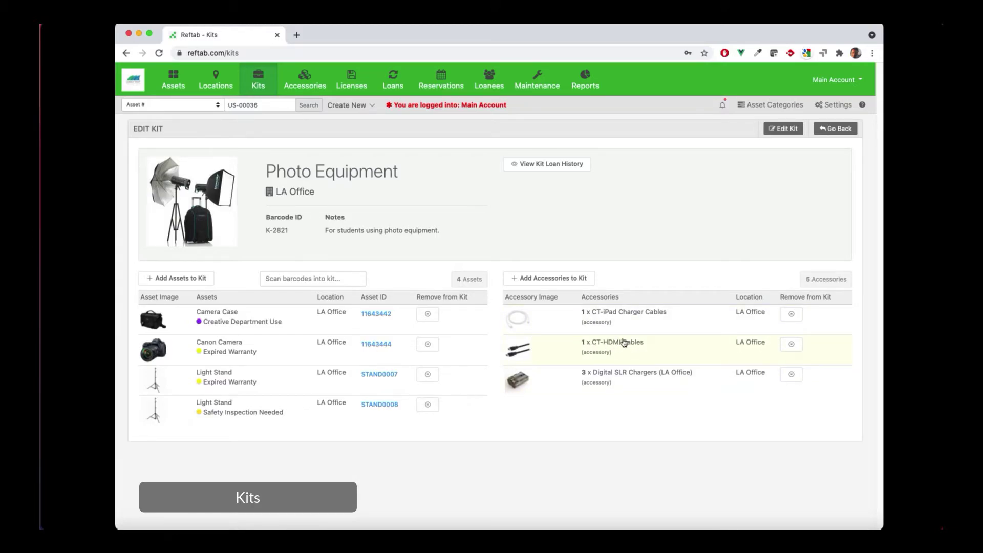
{"action": "left_click", "coordinate": [837, 130]}
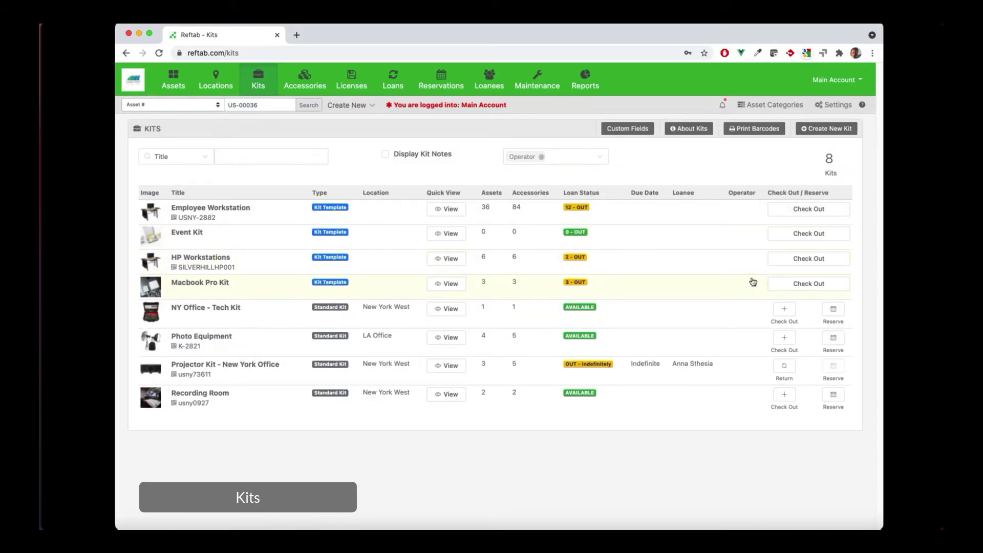
{"action": "left_click", "coordinate": [783, 339]}
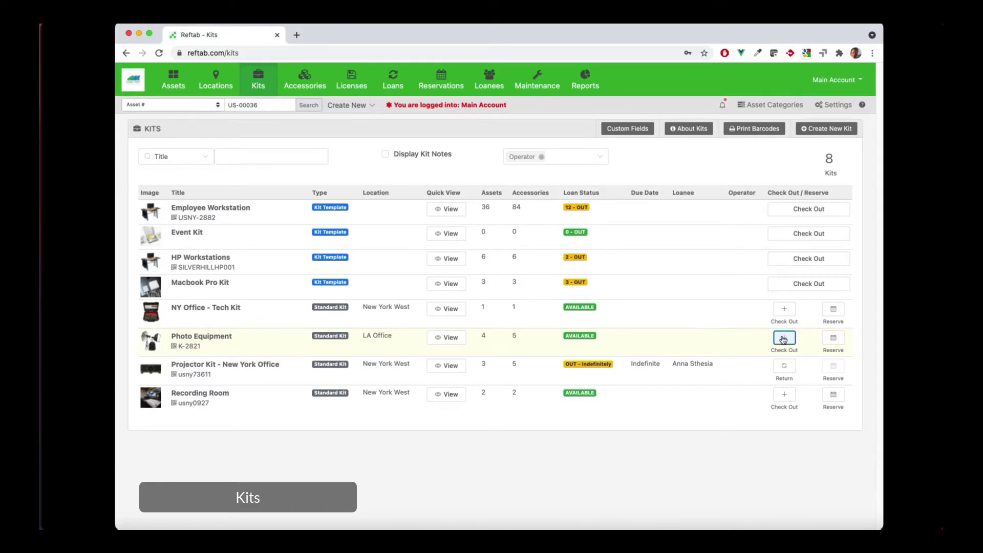